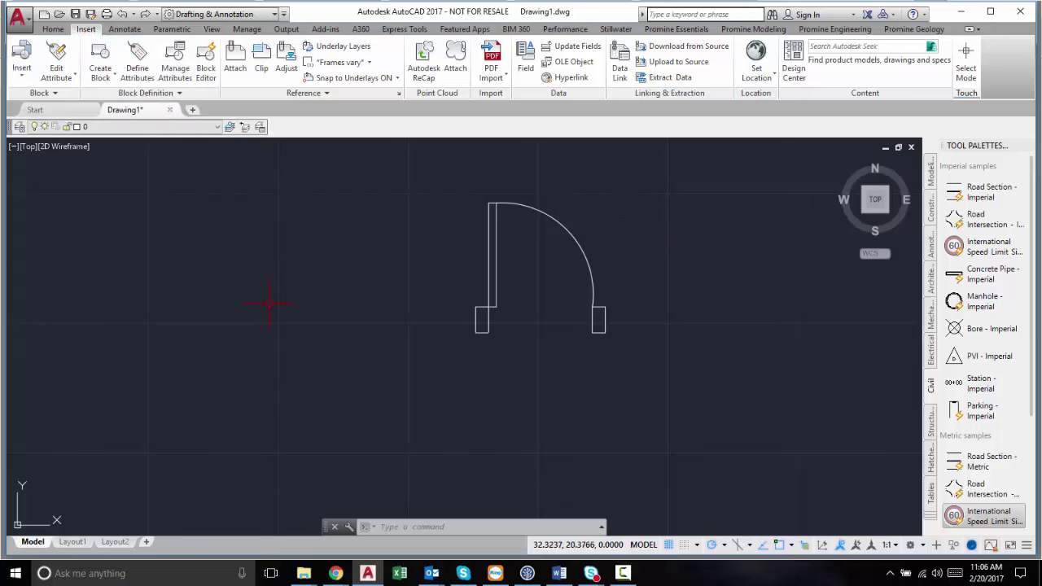
# Start a block definition named "Door Dynamic Block" with its base point at the lower-left corner of the door's left jamb
pyautogui.click(101, 57)
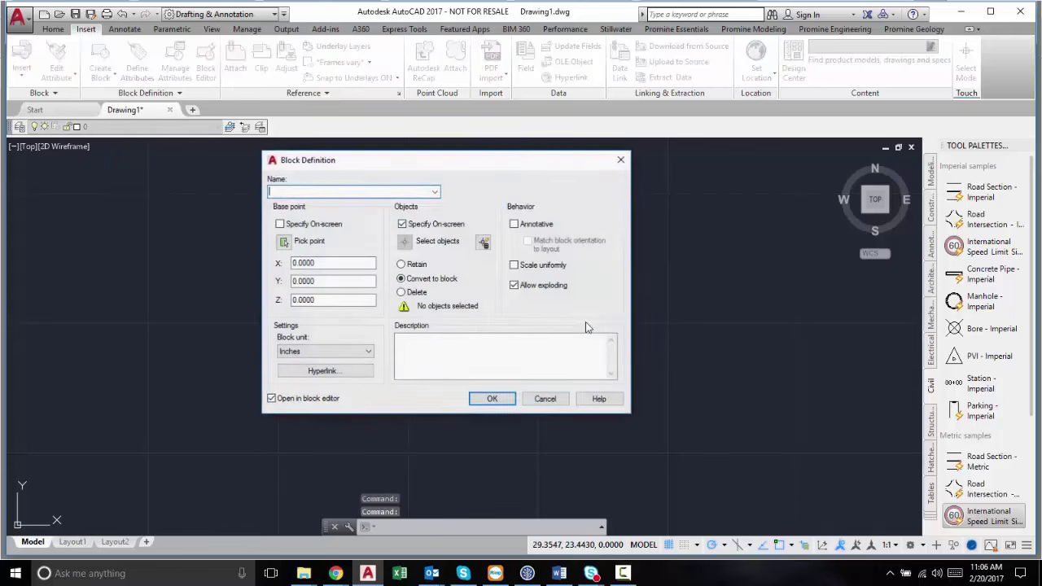
pyautogui.click(285, 241)
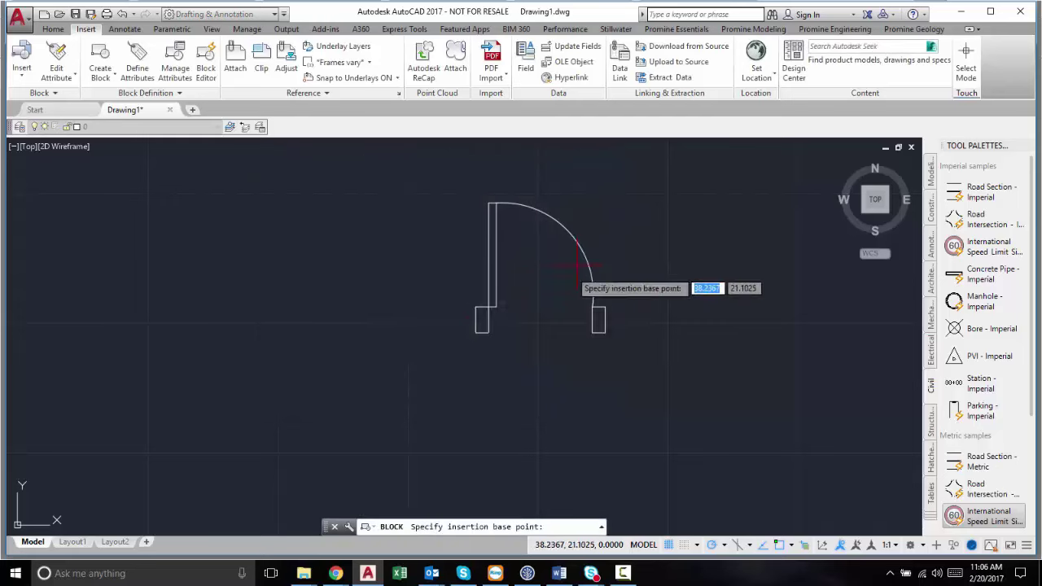
pyautogui.click(481, 321)
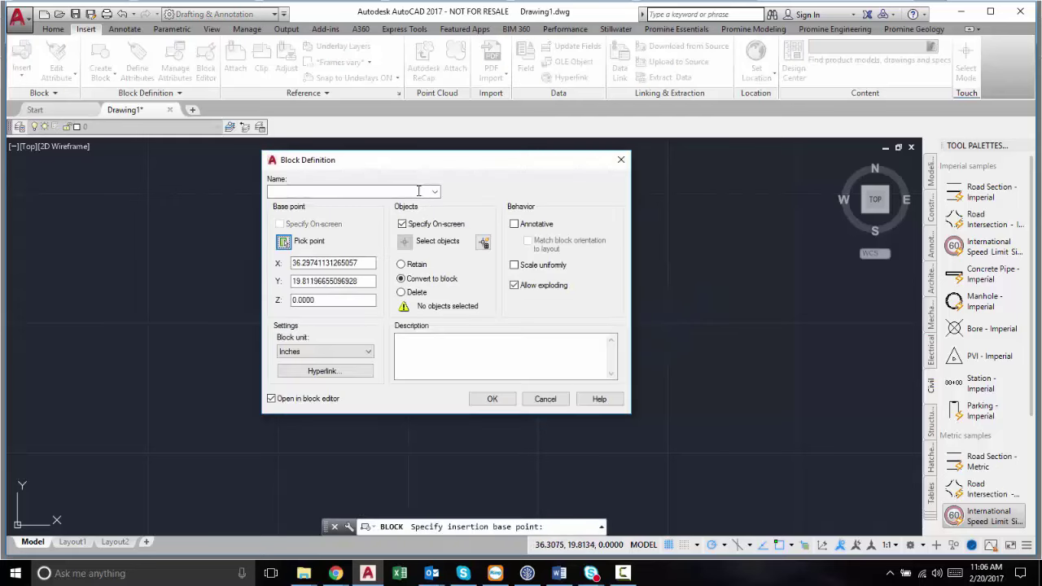
pyautogui.click(362, 191)
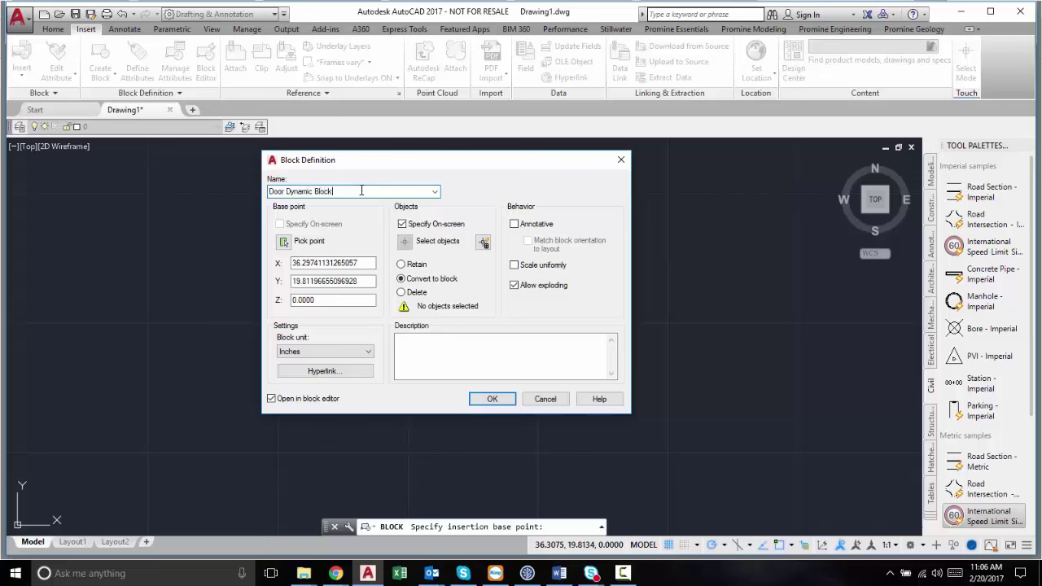
# Select the whole door drawing as the block's object and create the block, opening it in the Block Editor
pyautogui.click(483, 243)
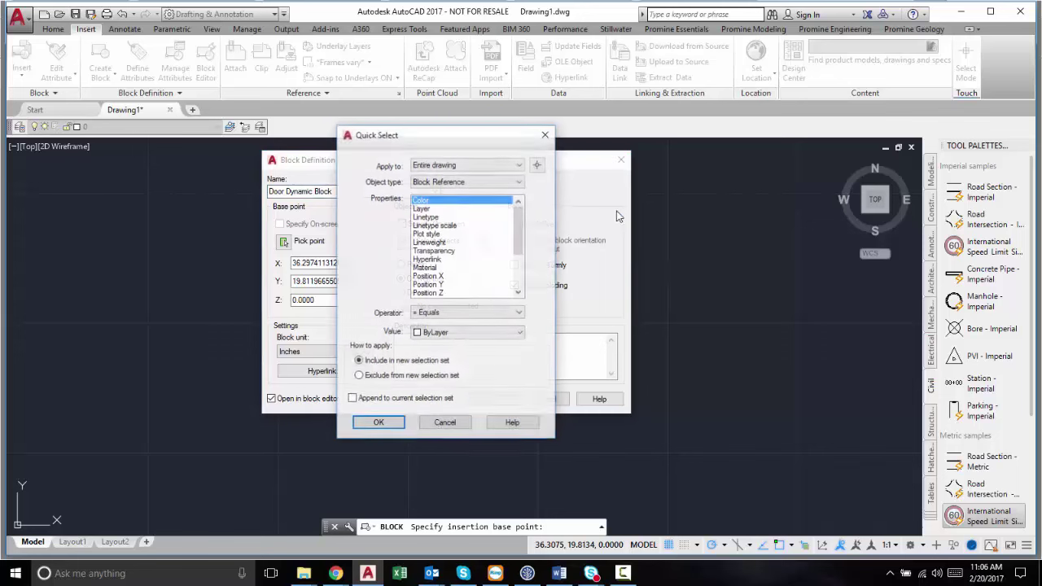
pyautogui.click(545, 135)
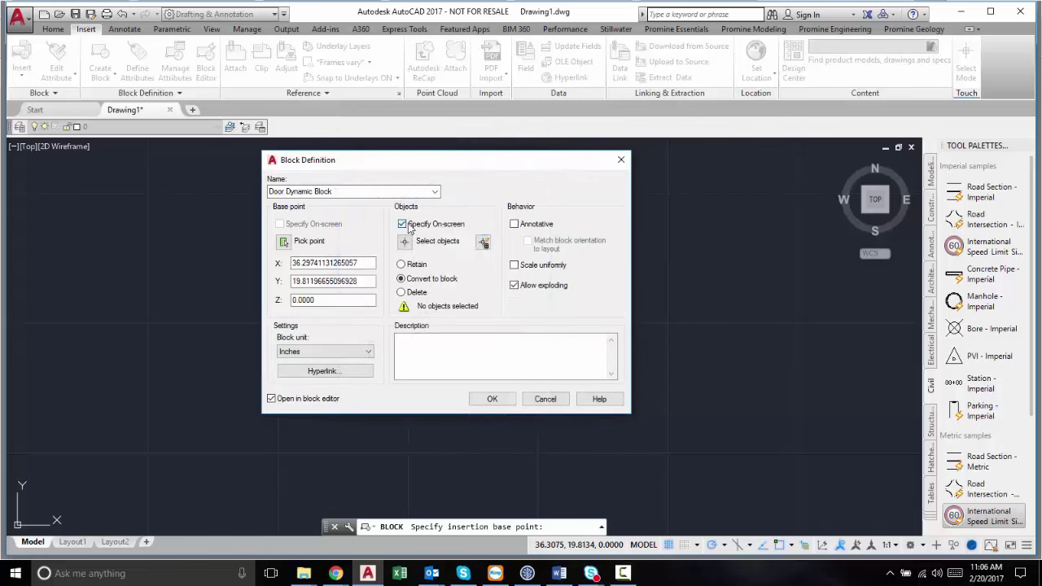
pyautogui.click(405, 244)
pyautogui.click(692, 166)
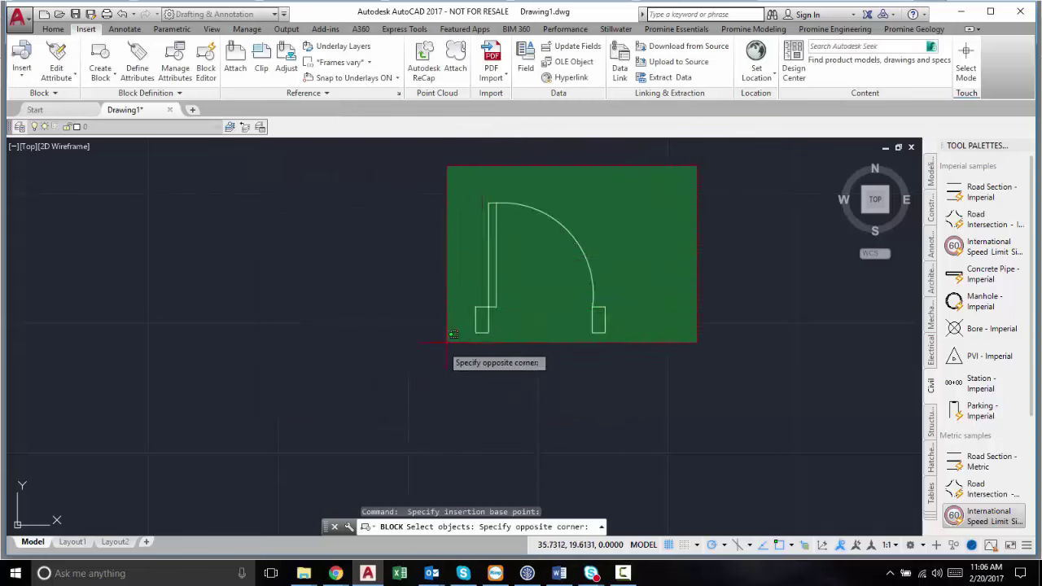
pyautogui.click(447, 343)
pyautogui.press('Return')
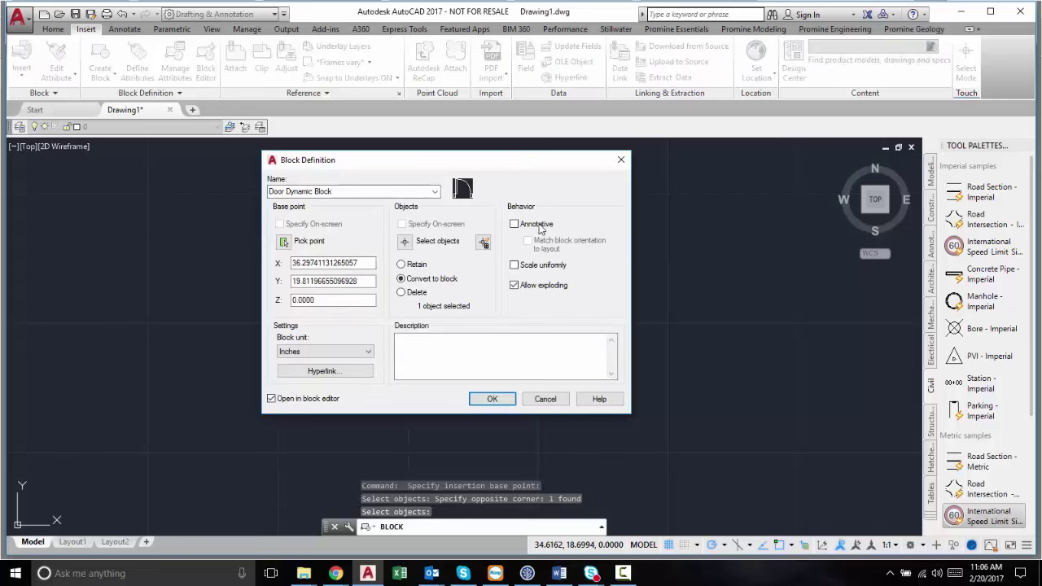
pyautogui.click(493, 399)
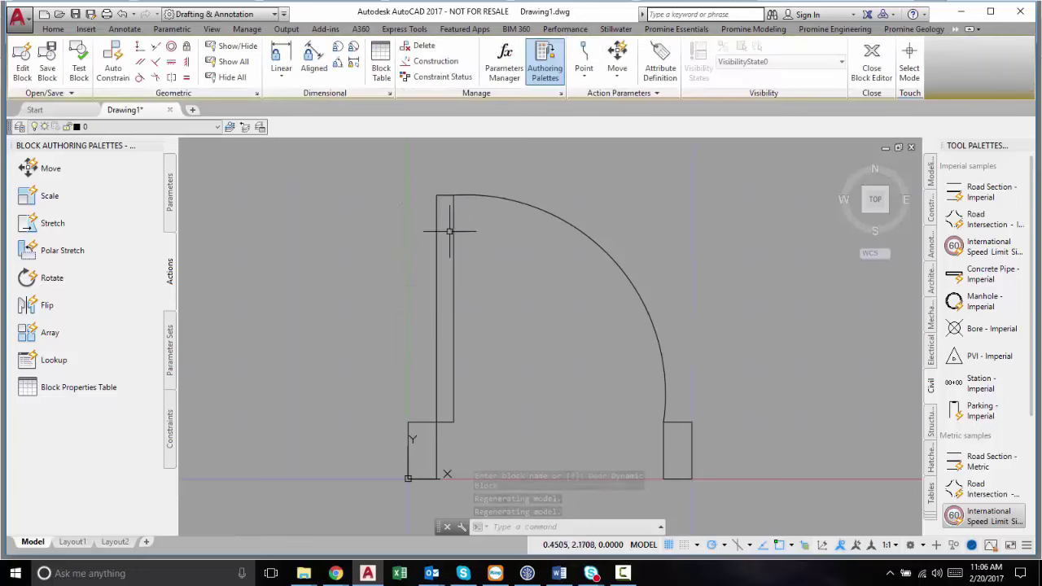
# Add a Linear parameter across the door opening between the upper inner corners of the two jambs, with its label below the door
pyautogui.click(171, 187)
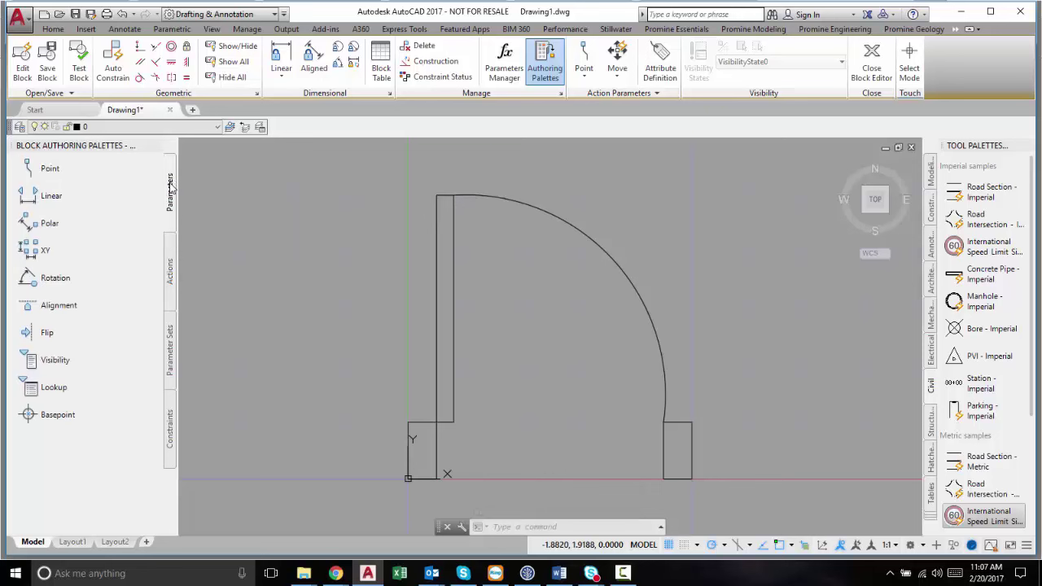
pyautogui.click(81, 193)
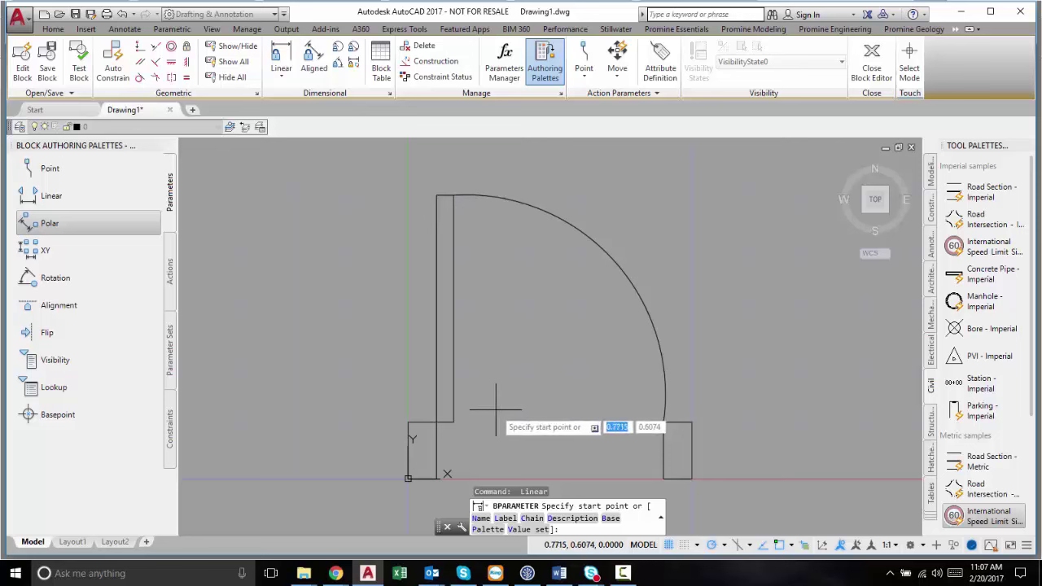
pyautogui.click(86, 195)
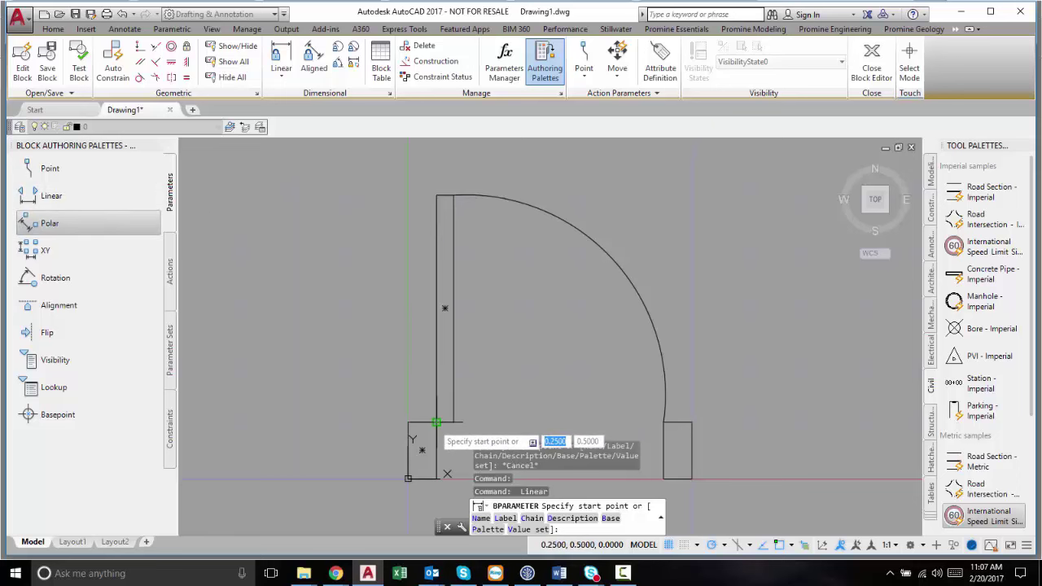
pyautogui.scroll(-2, 507, 360)
pyautogui.moveTo(542, 379)
pyautogui.mouseDown(button='middle')
pyautogui.moveTo(533, 258)
pyautogui.moveTo(527, 291)
pyautogui.mouseUp(button='middle')
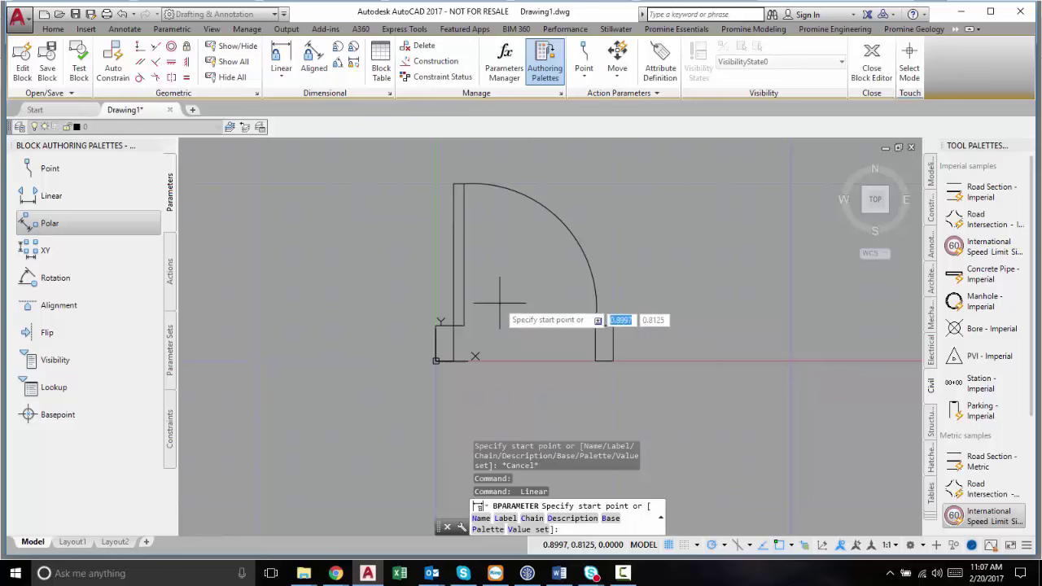
pyautogui.click(453, 325)
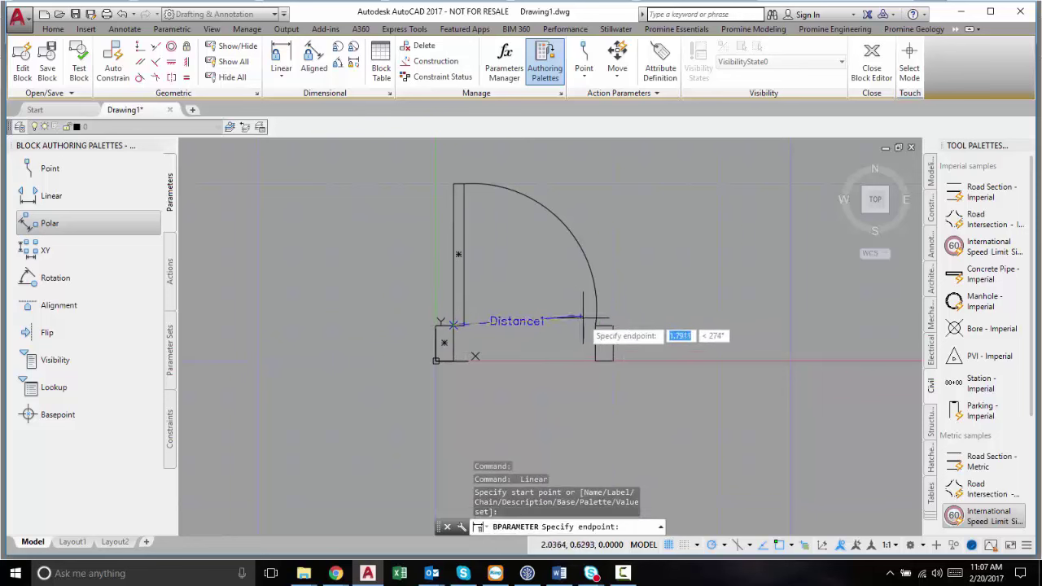
pyautogui.click(597, 327)
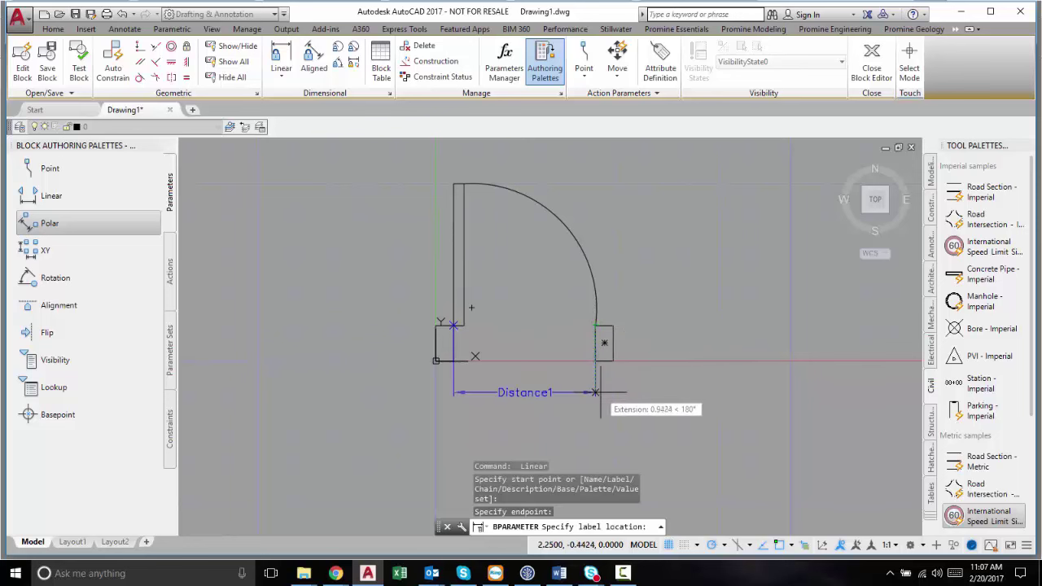
pyautogui.click(598, 393)
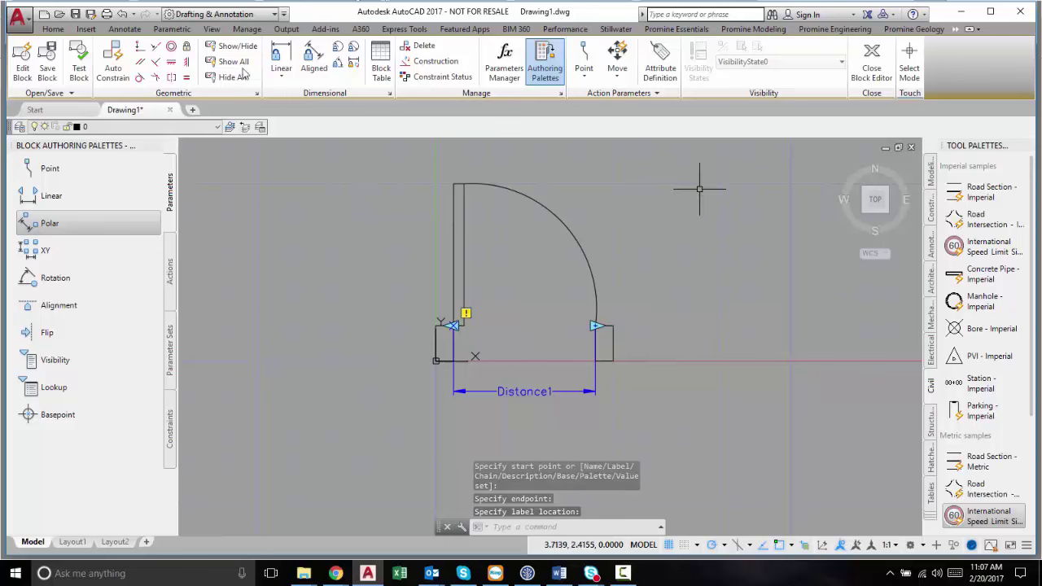
# Close the Block Editor discarding the changes to Door Dynamic Block, and open the existing Door block for editing
pyautogui.click(873, 61)
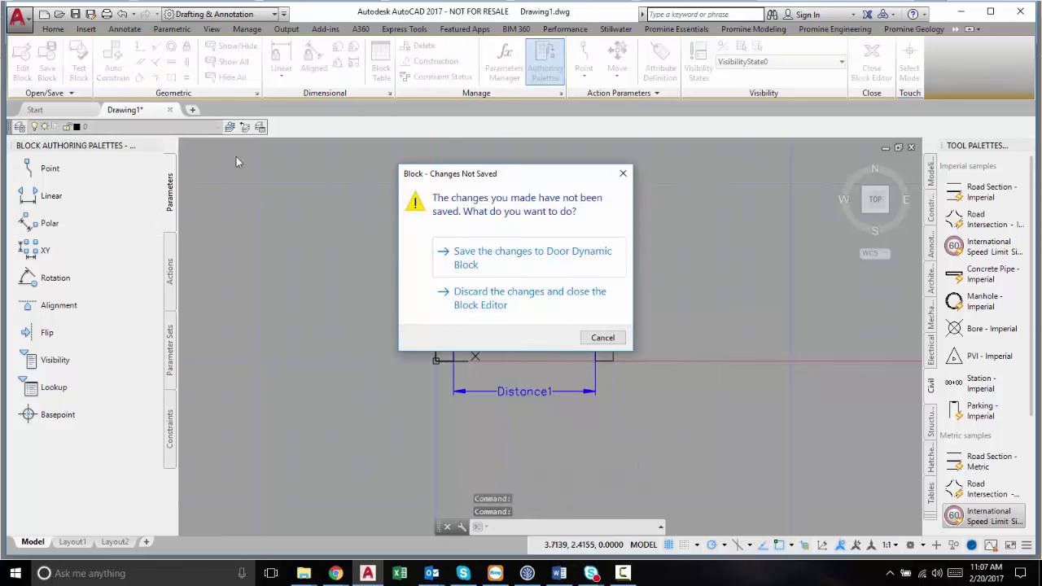
pyautogui.click(528, 299)
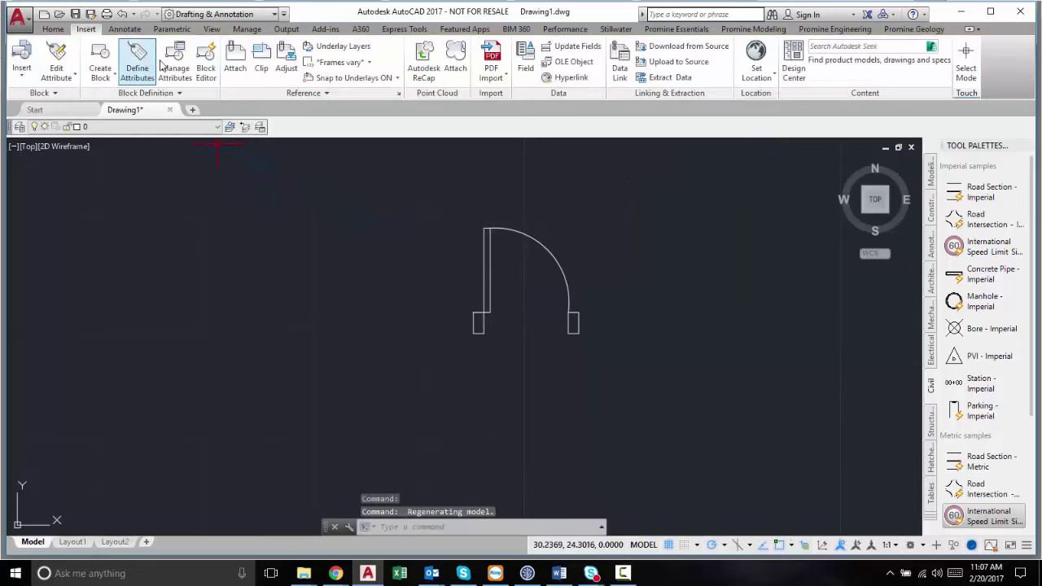
pyautogui.click(108, 82)
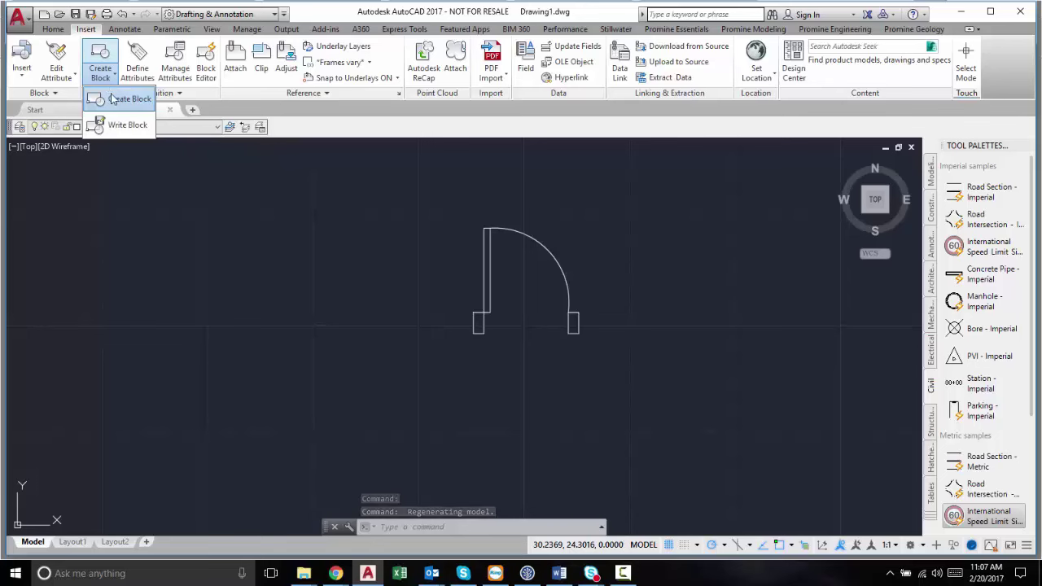
pyautogui.click(213, 64)
pyautogui.click(430, 238)
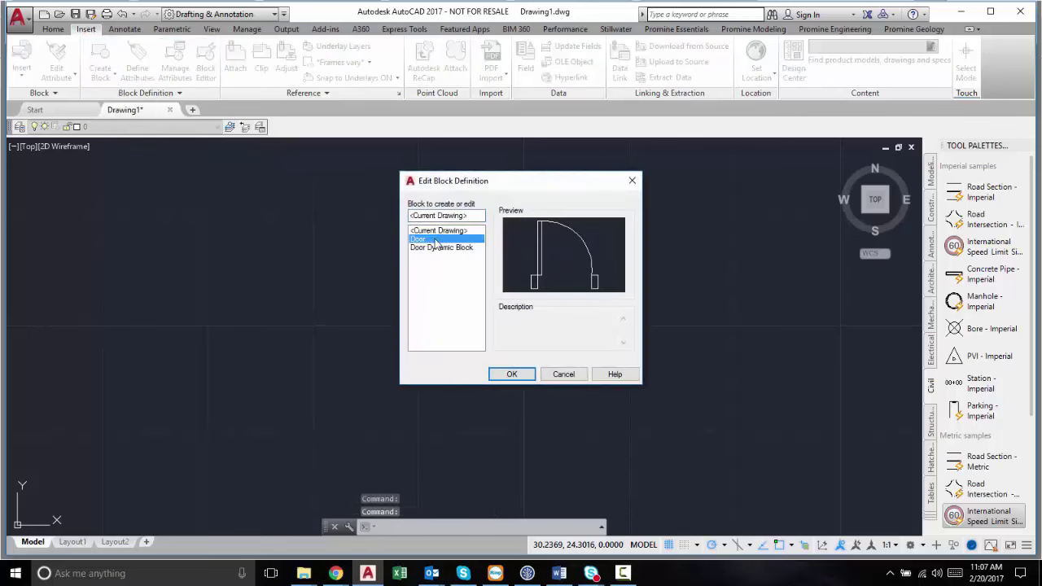
pyautogui.click(518, 375)
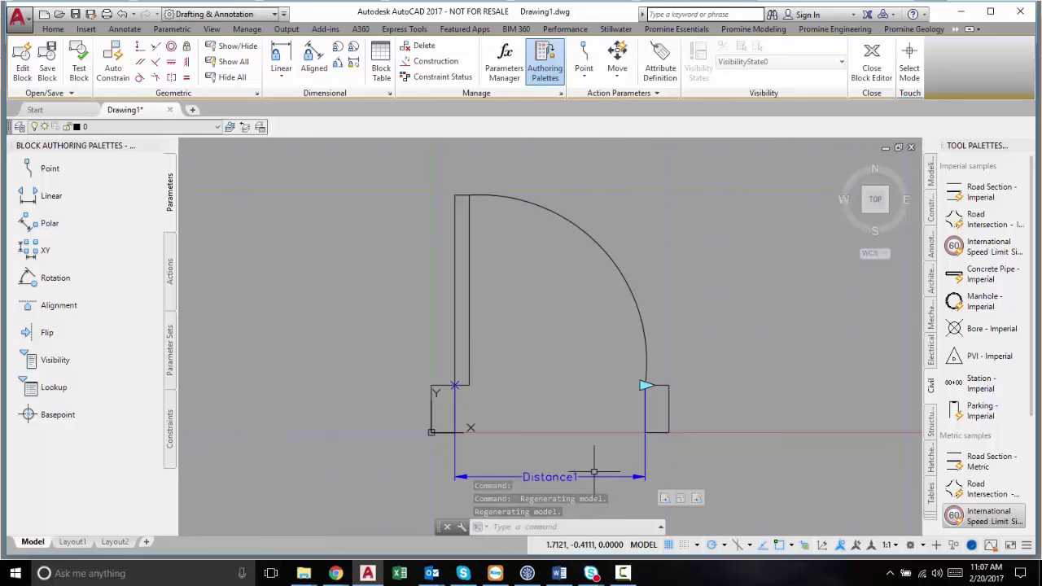
# Add a Stretch action to the Distance1 parameter's right end point, with the frame around the right jamb and that jamb as the stretched object
pyautogui.click(172, 261)
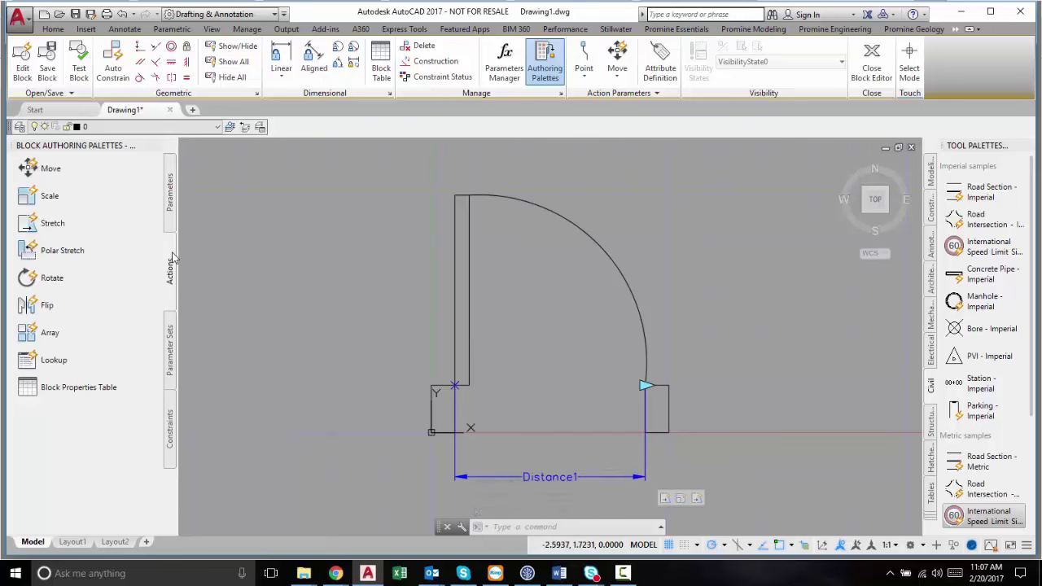
pyautogui.click(665, 499)
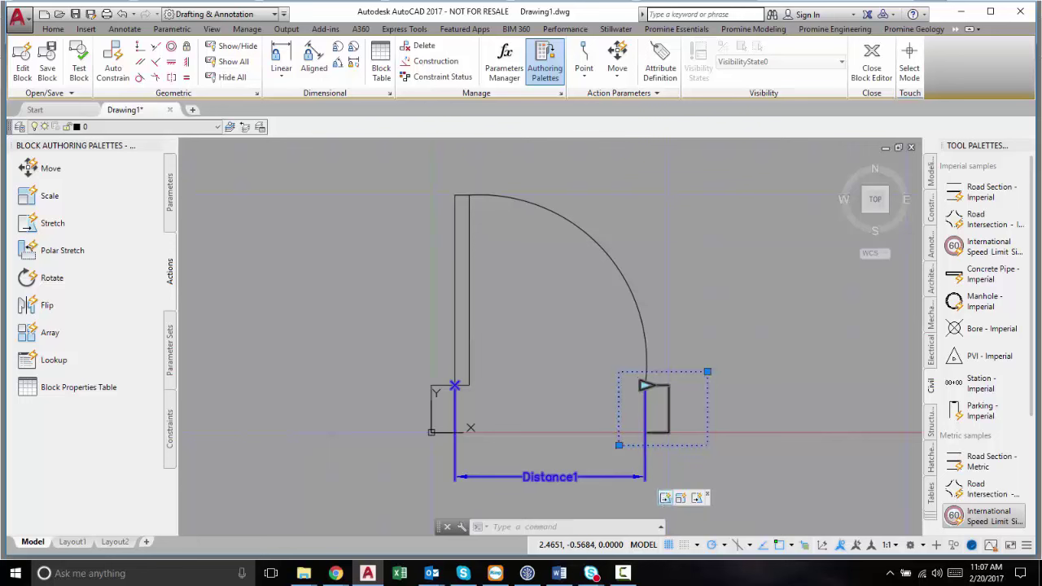
pyautogui.click(49, 223)
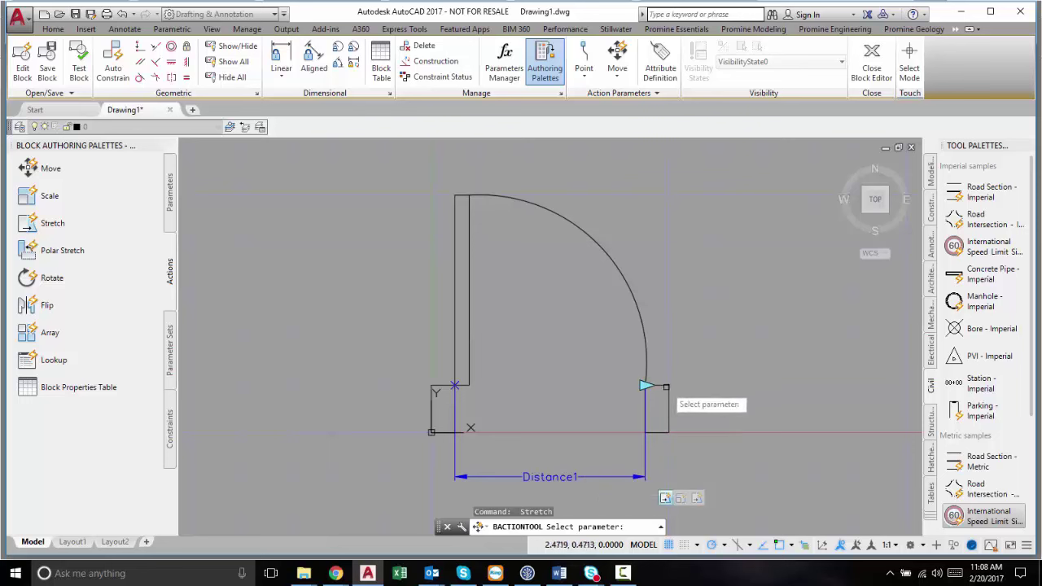
pyautogui.click(614, 476)
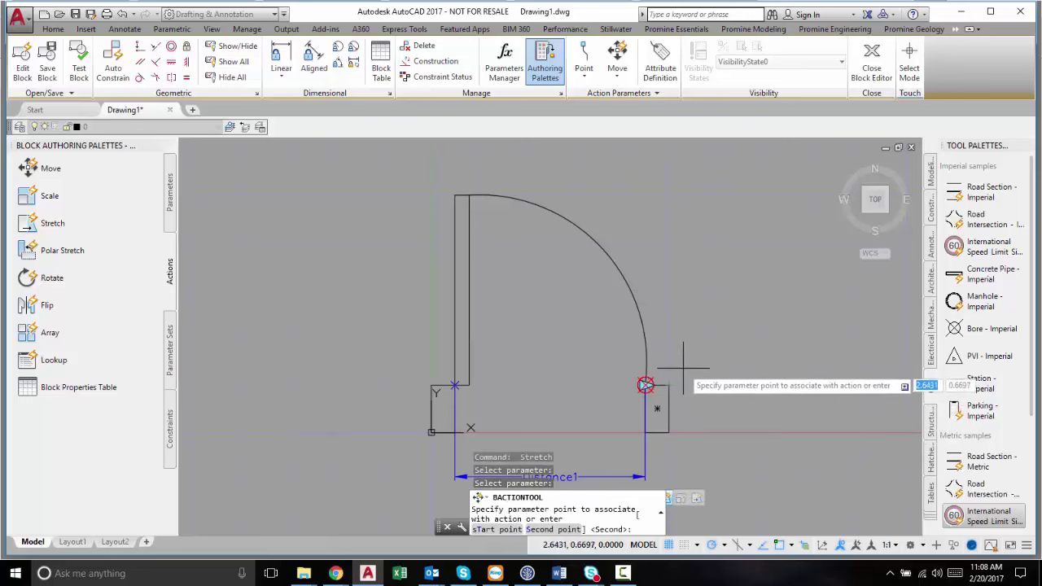
pyautogui.click(645, 385)
pyautogui.click(691, 364)
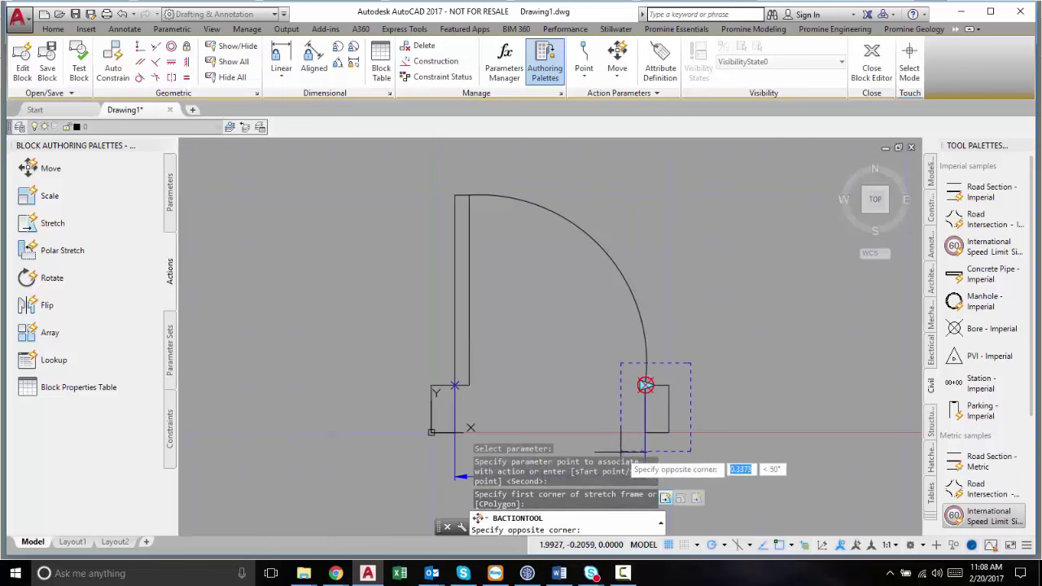
pyautogui.click(618, 446)
pyautogui.click(669, 414)
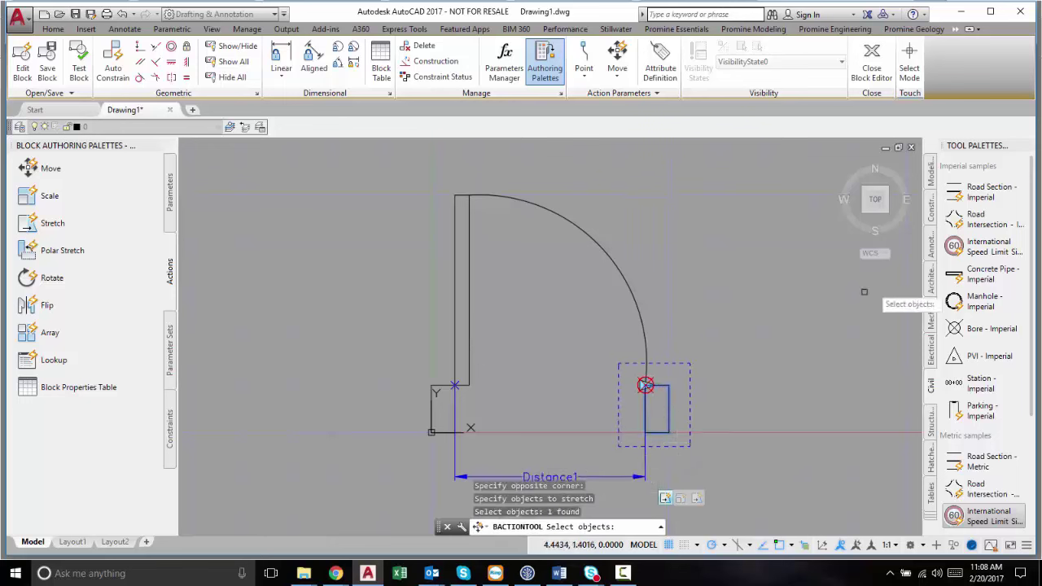
pyautogui.press('Return')
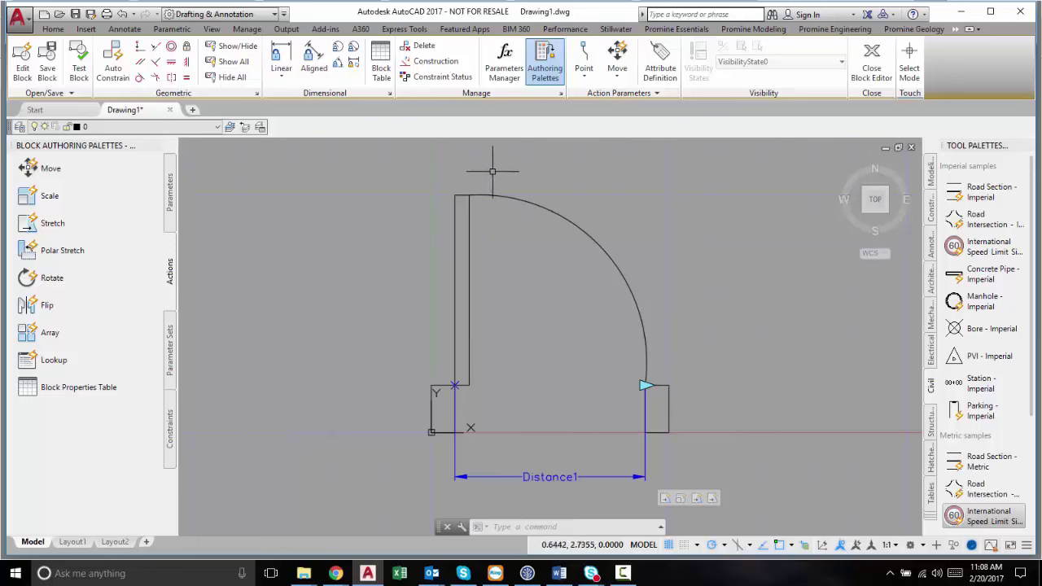
pyautogui.click(468, 236)
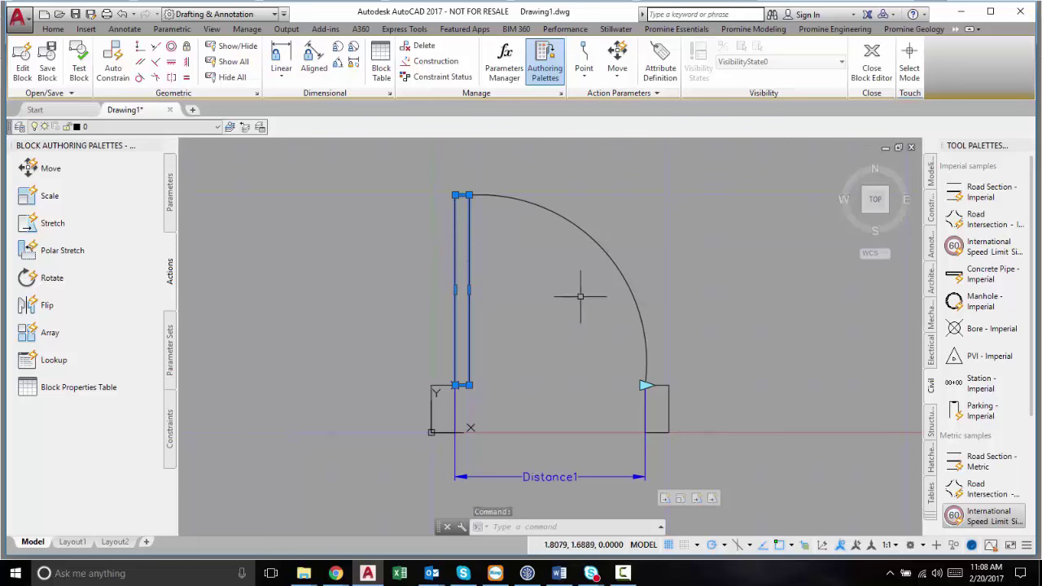
pyautogui.press('Escape')
pyautogui.press('Escape')
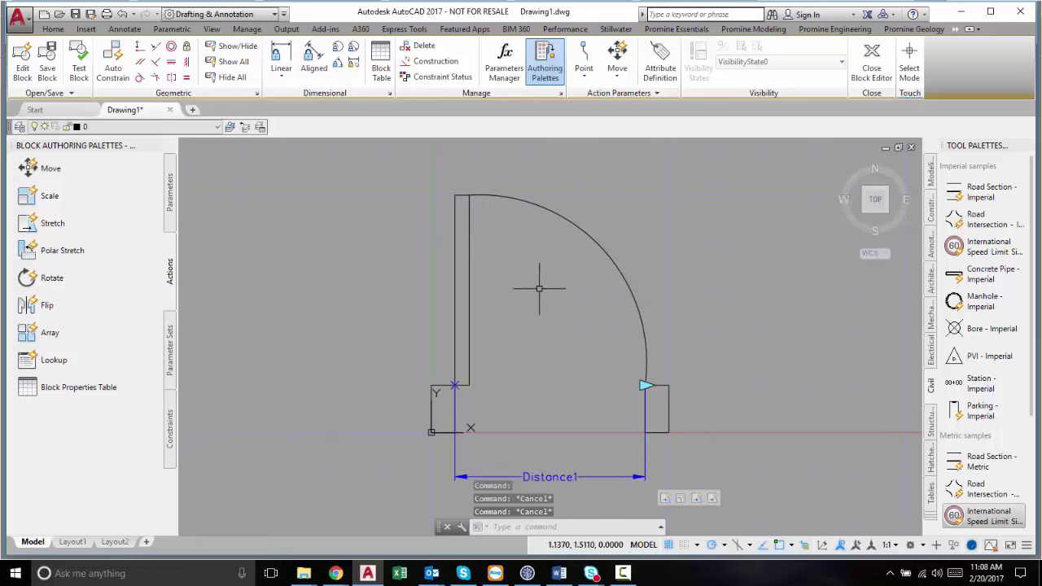
# Inspect the angle offset in the properties of the door leaf's Stretch action, and select the door leaf along with the action
pyautogui.click(697, 499)
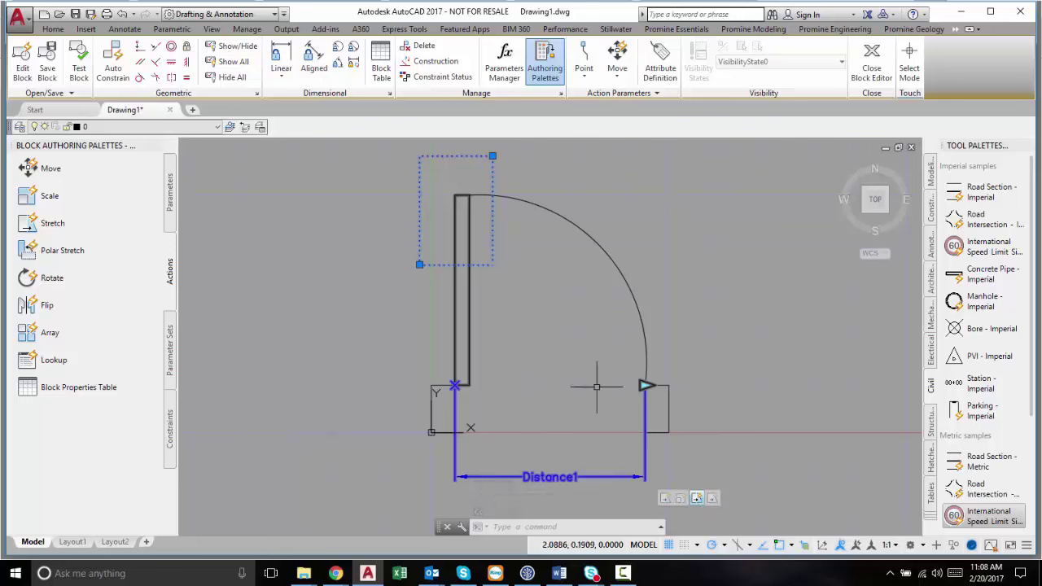
pyautogui.press('Return')
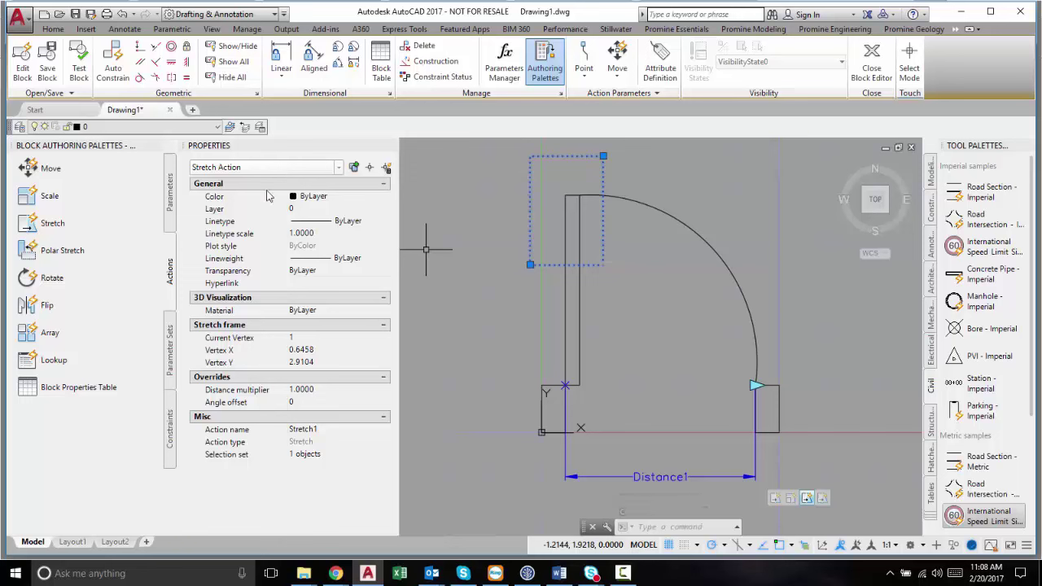
pyautogui.click(301, 400)
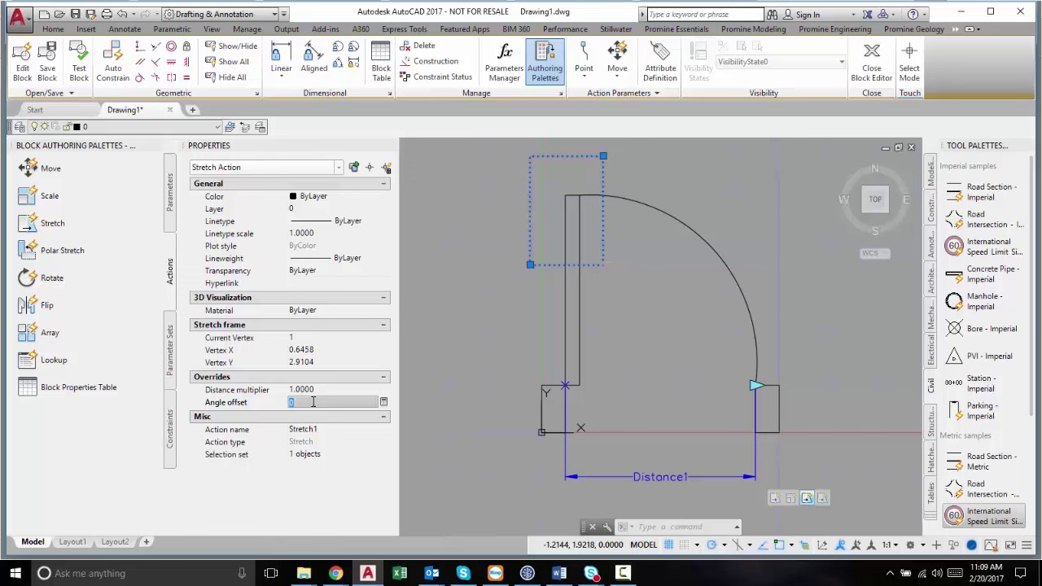
pyautogui.click(605, 279)
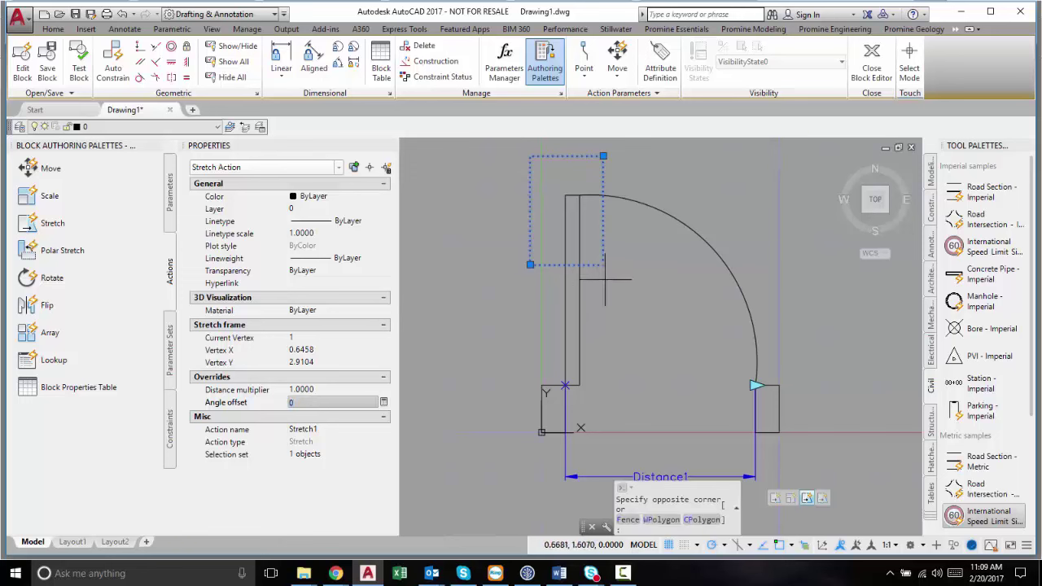
pyautogui.click(550, 304)
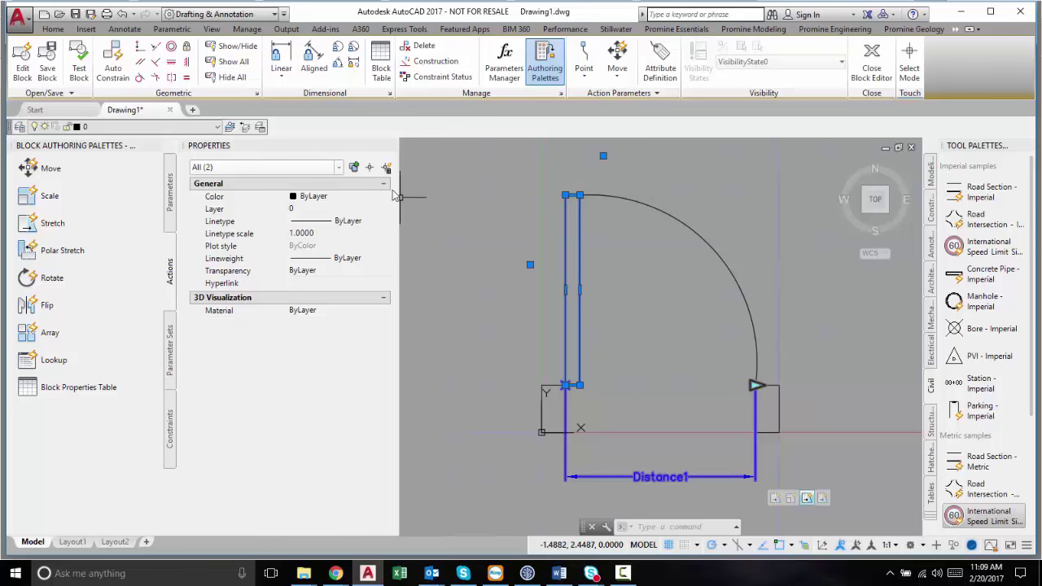
# Close the properties display, clear the selection and open the Door block in a test block window
pyautogui.click(389, 145)
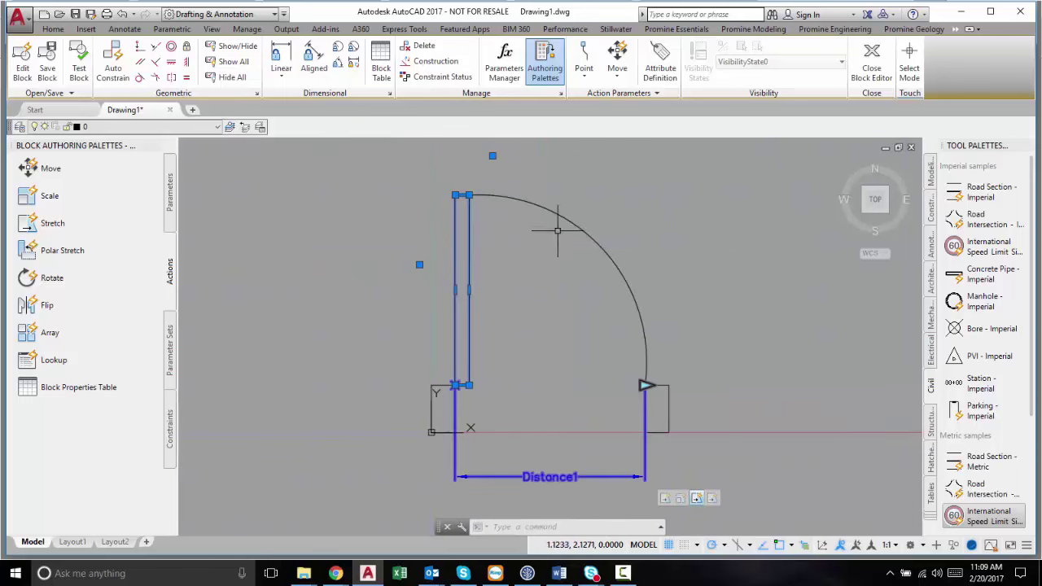
pyautogui.press('Escape')
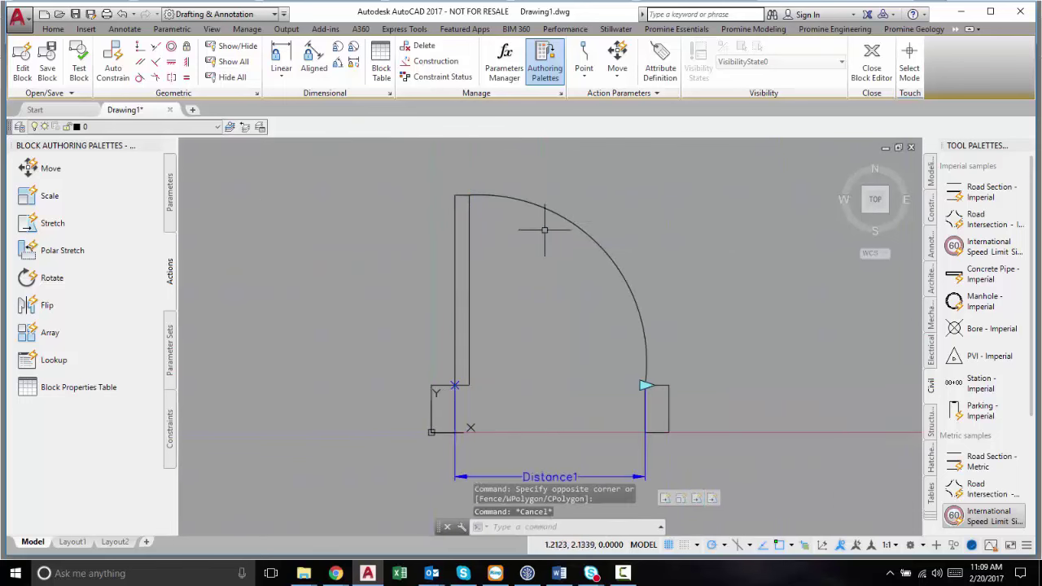
pyautogui.click(79, 65)
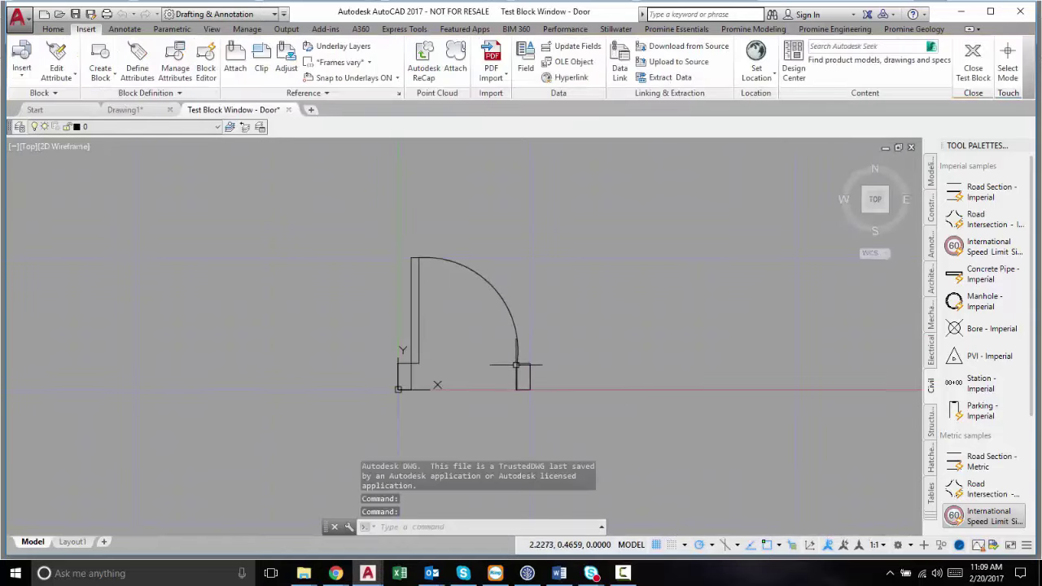
# Test the door block's linear stretch grip by widening the door well beyond its original size, then narrowing it back to roughly its original width
pyautogui.click(516, 364)
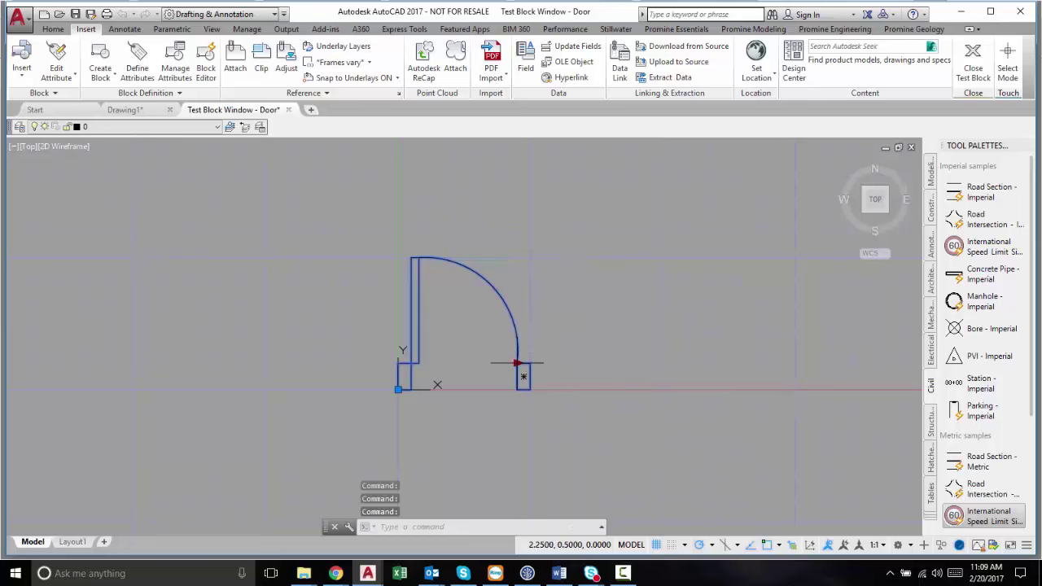
pyautogui.click(516, 364)
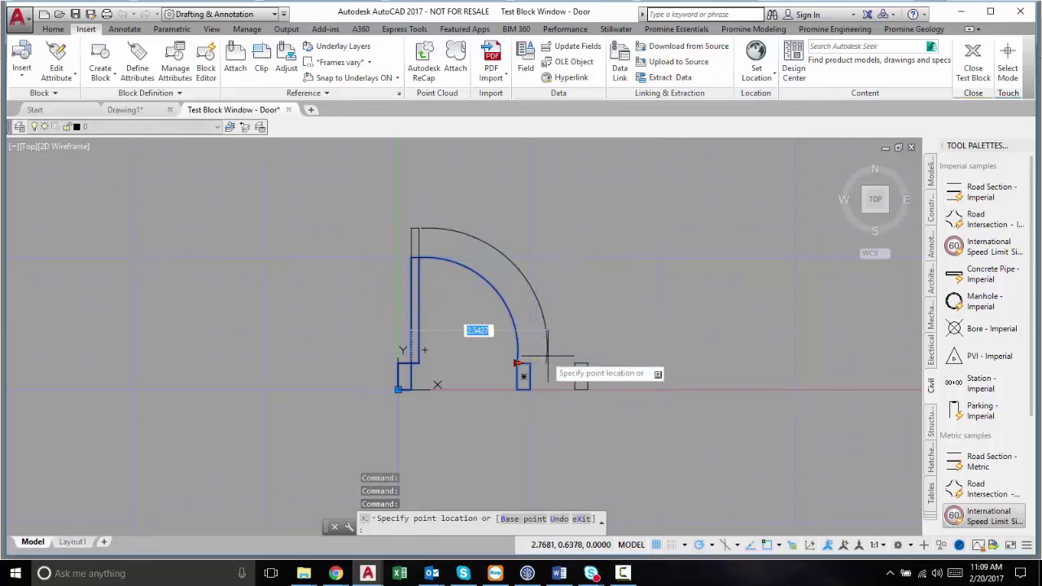
pyautogui.click(628, 351)
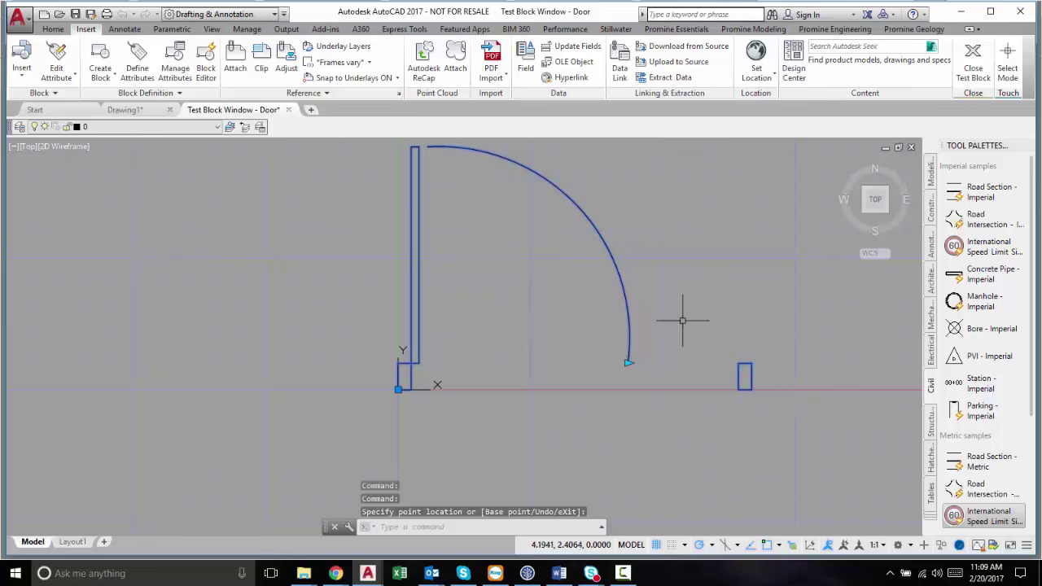
pyautogui.click(628, 363)
pyautogui.click(535, 359)
pyautogui.click(535, 359)
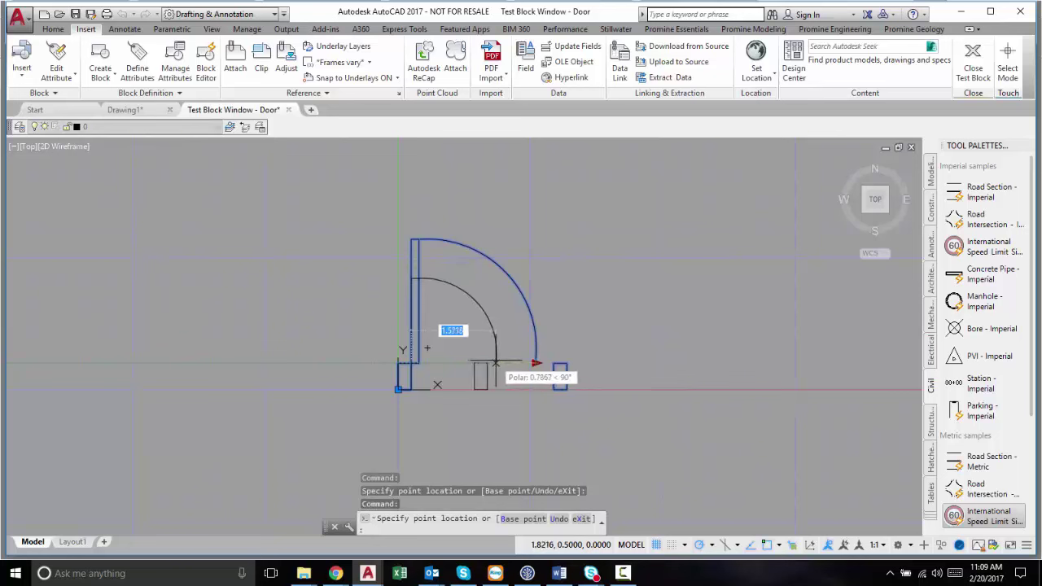
pyautogui.click(518, 361)
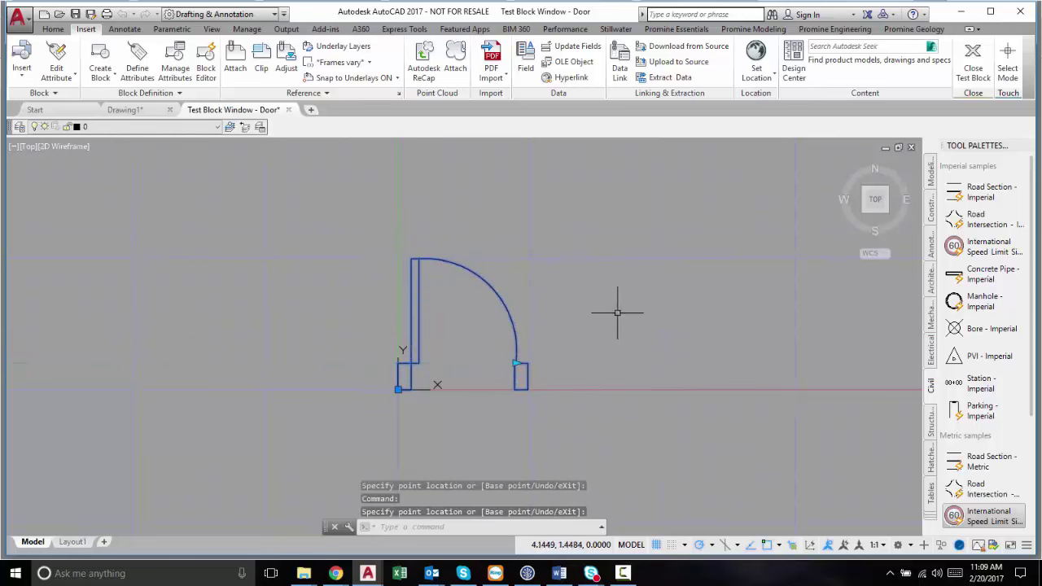